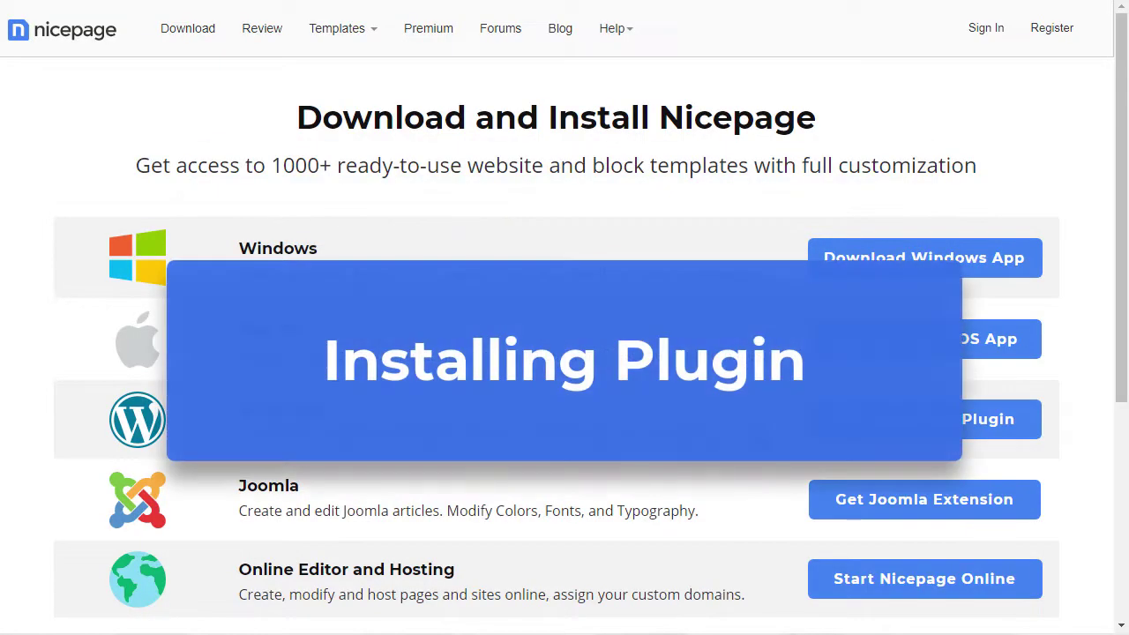
Download and save the Nicepage WordPress plugin zip, then go to WordPress's Add Plugins page
{"action": "left_click", "coordinate": [979, 424]}
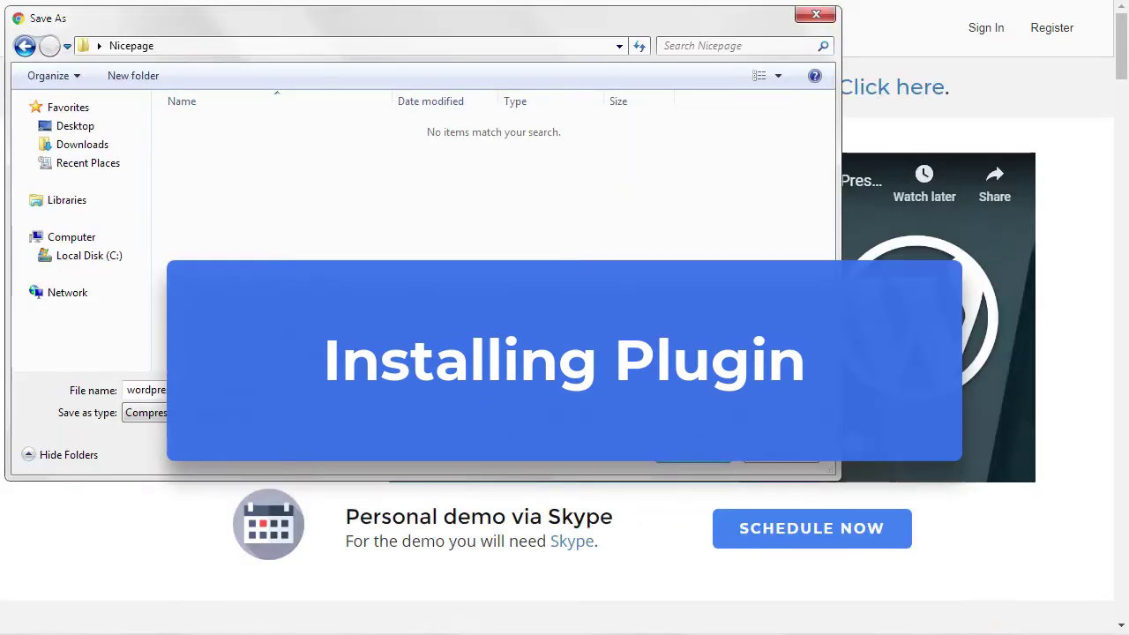
{"action": "left_click", "coordinate": [690, 465]}
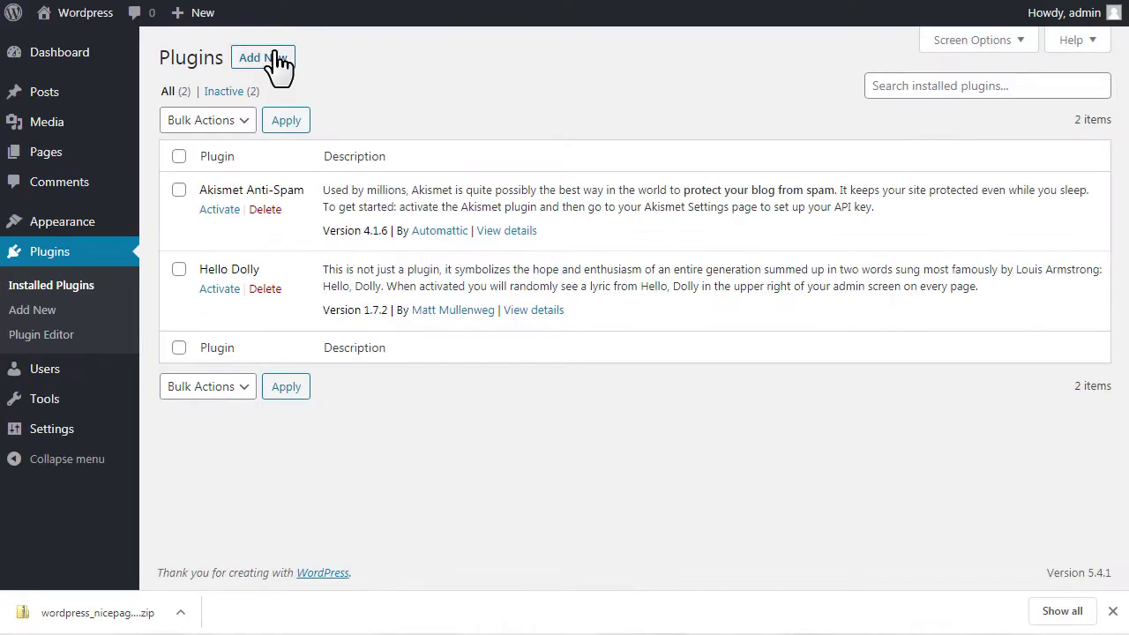
{"action": "left_click", "coordinate": [281, 62]}
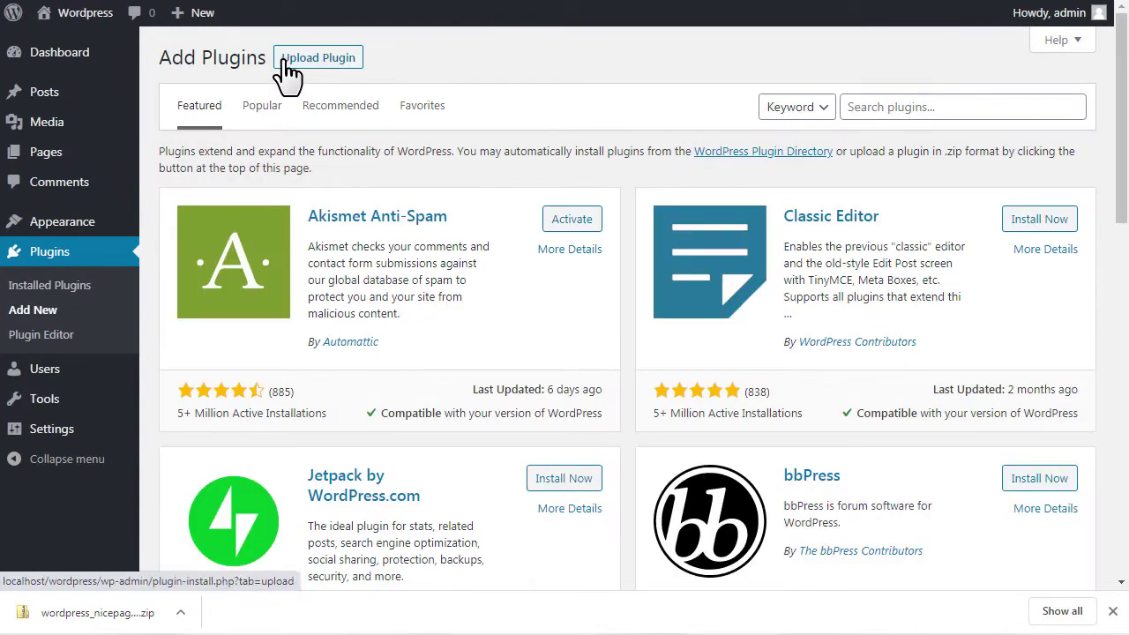
Upload the downloaded Nicepage plugin zip, install it, and activate it
{"action": "left_click", "coordinate": [316, 58]}
{"action": "left_click_drag", "start_coordinate": [141, 612], "coordinate": [496, 221]}
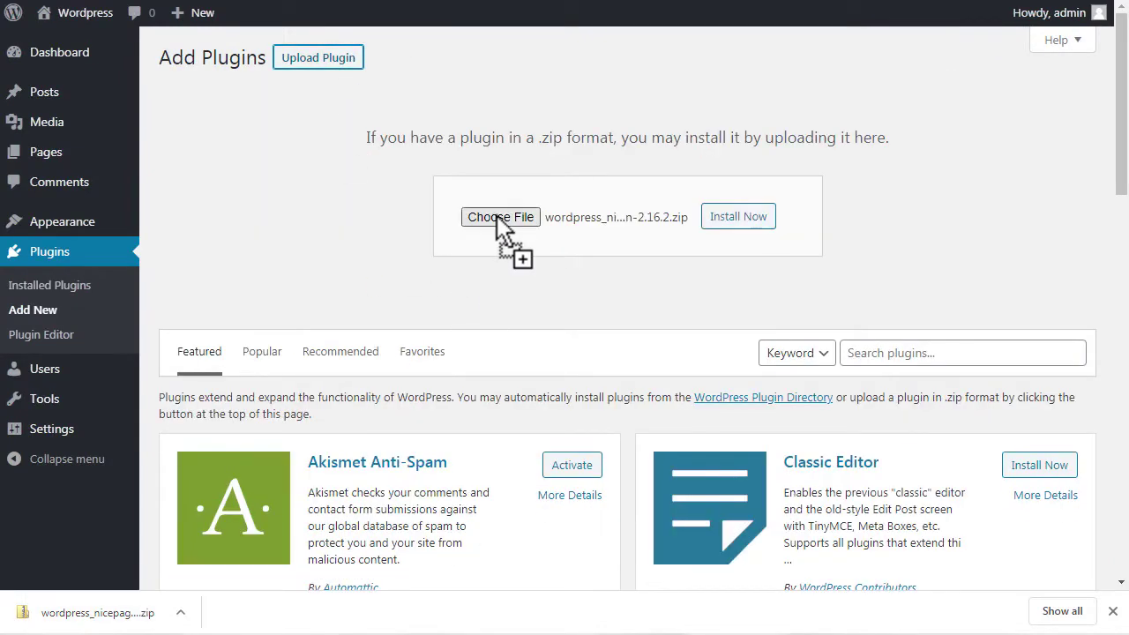
{"action": "left_click", "coordinate": [746, 221]}
{"action": "left_click", "coordinate": [222, 196]}
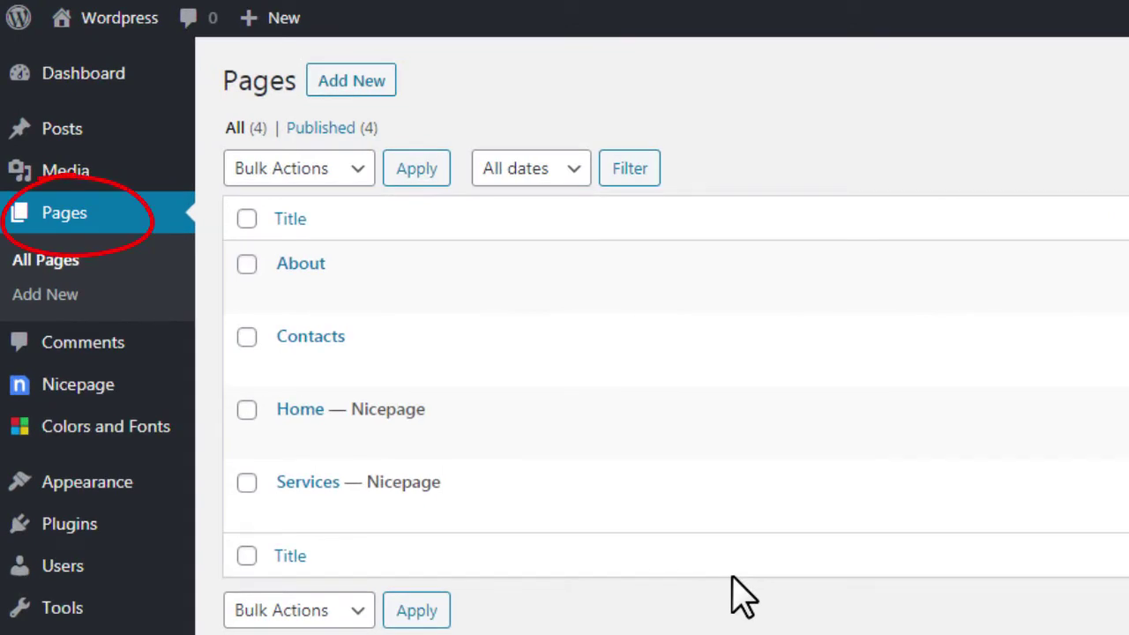
Open Home in Nicepage, switch its header to the social-icons style, and publish
{"action": "left_click", "coordinate": [295, 412]}
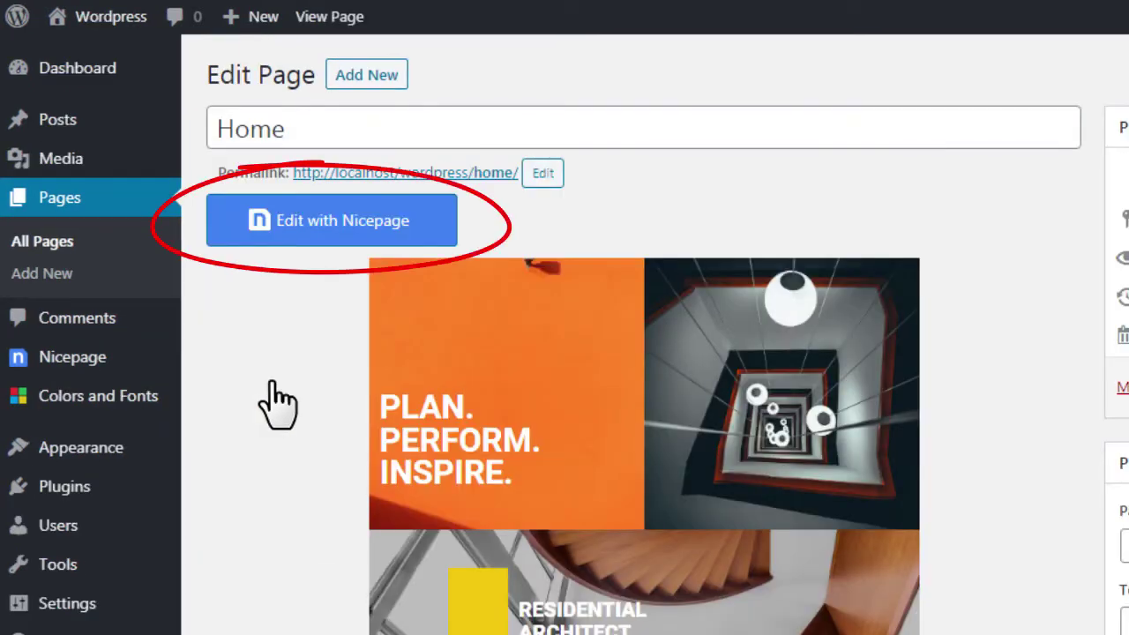
{"action": "left_click", "coordinate": [349, 228]}
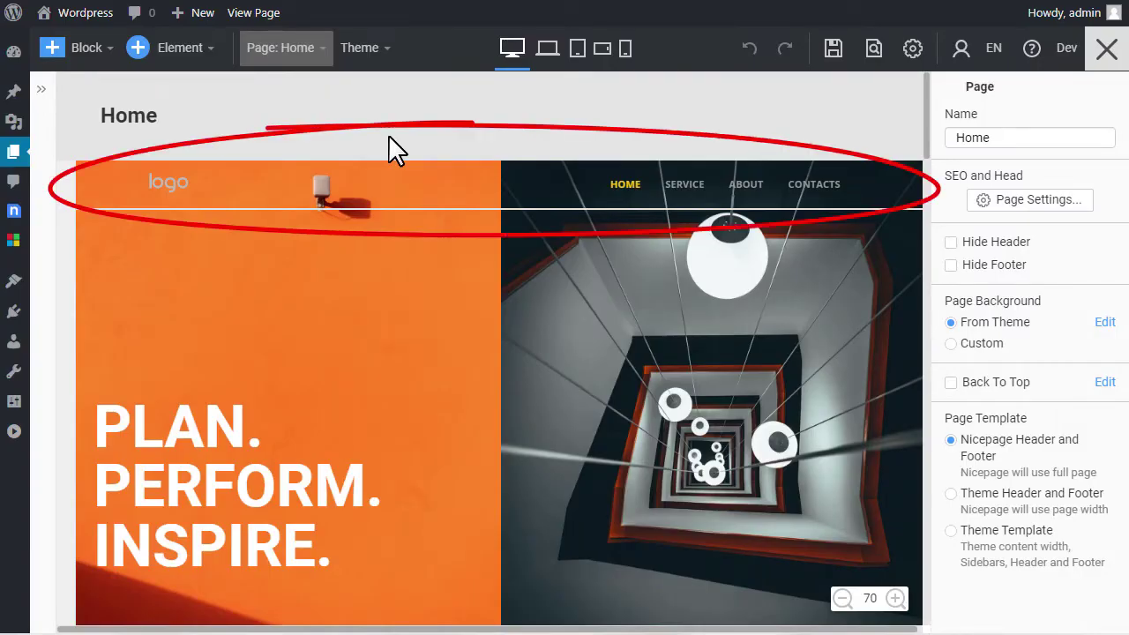
{"action": "left_click", "coordinate": [420, 183]}
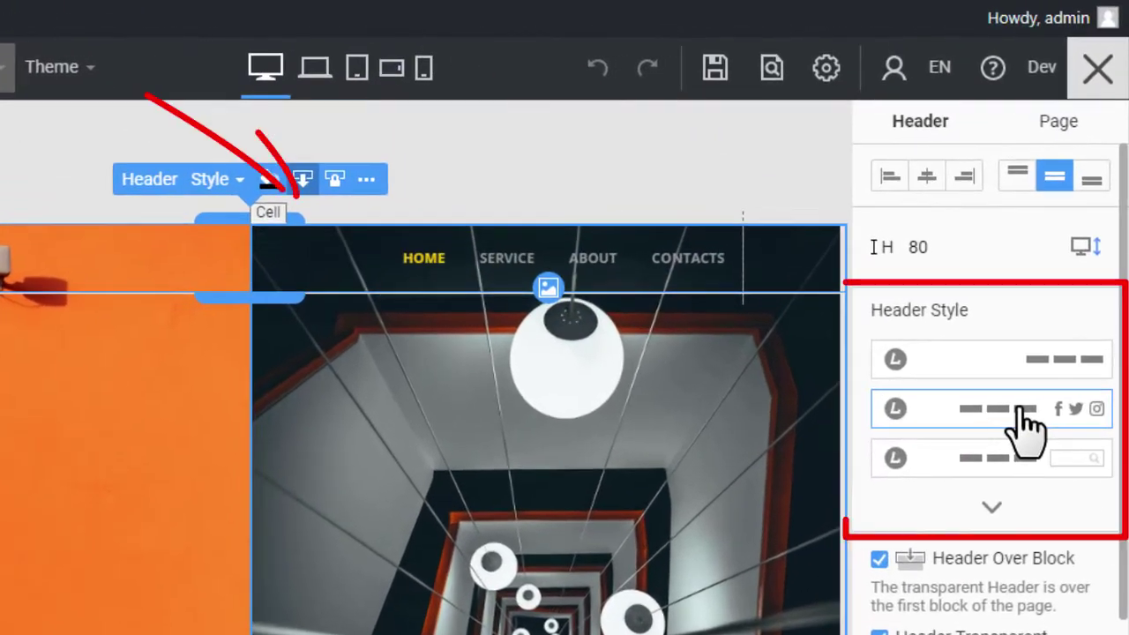
{"action": "left_click", "coordinate": [1023, 410]}
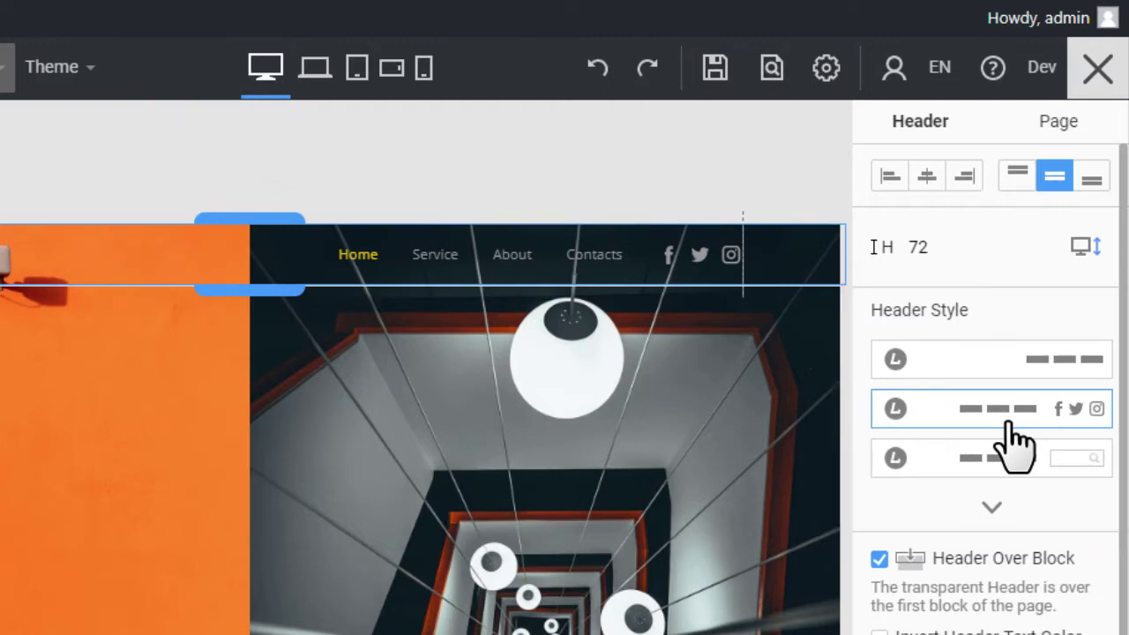
{"action": "left_click", "coordinate": [716, 78]}
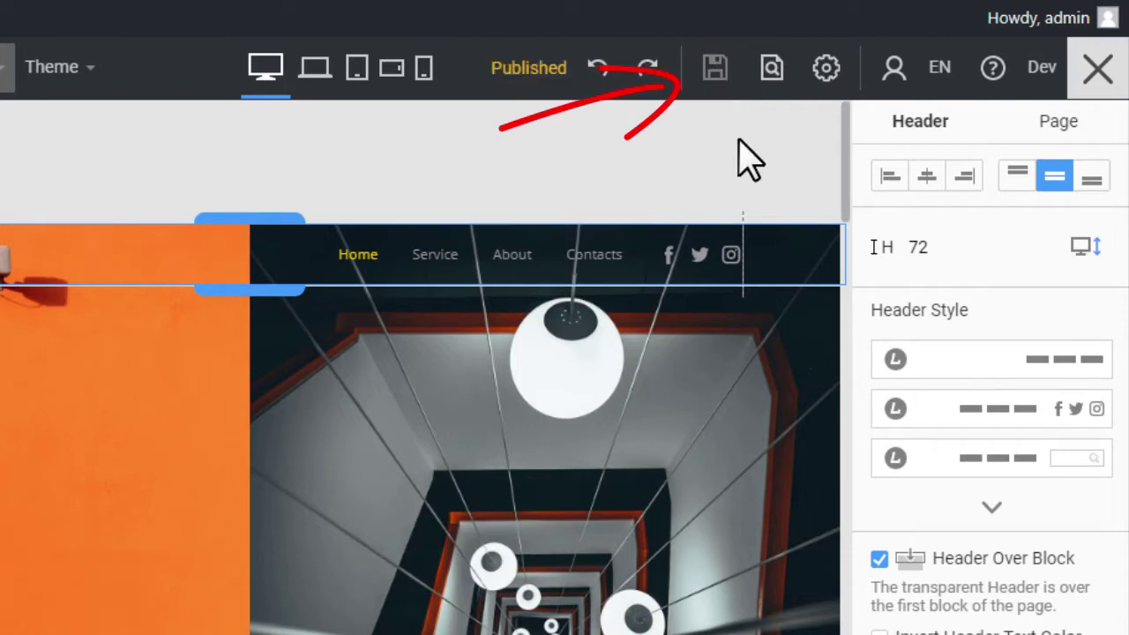
Open the Services page in Nicepage to confirm its social-icon header, then return to All Pages
{"action": "left_click", "coordinate": [1102, 80]}
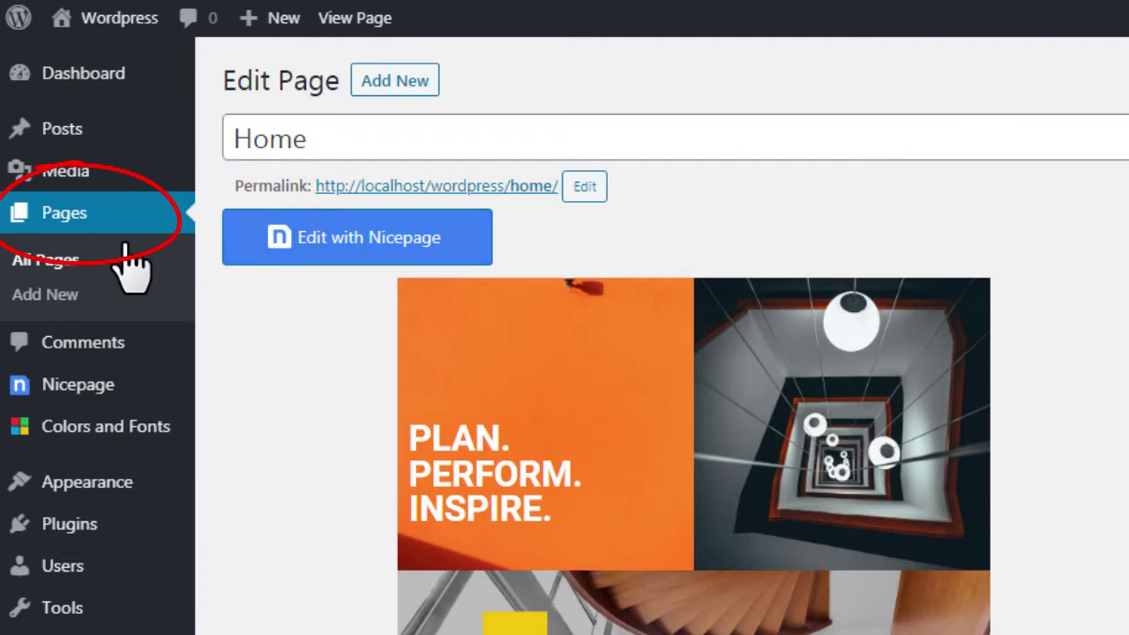
{"action": "left_click", "coordinate": [67, 214]}
{"action": "left_click", "coordinate": [301, 481]}
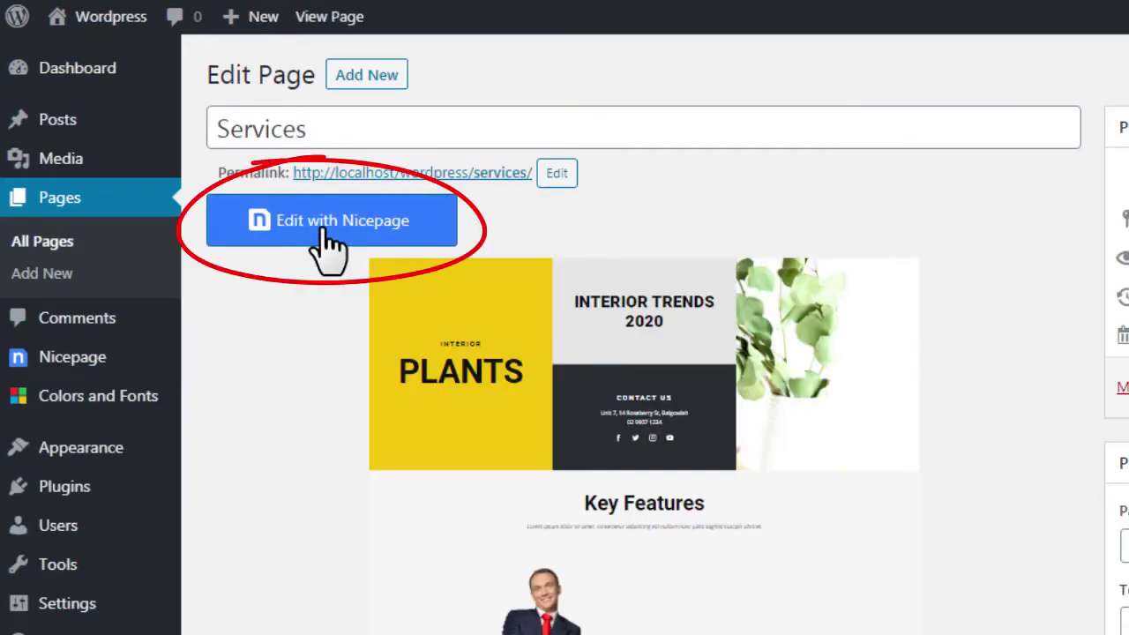
{"action": "left_click", "coordinate": [328, 223]}
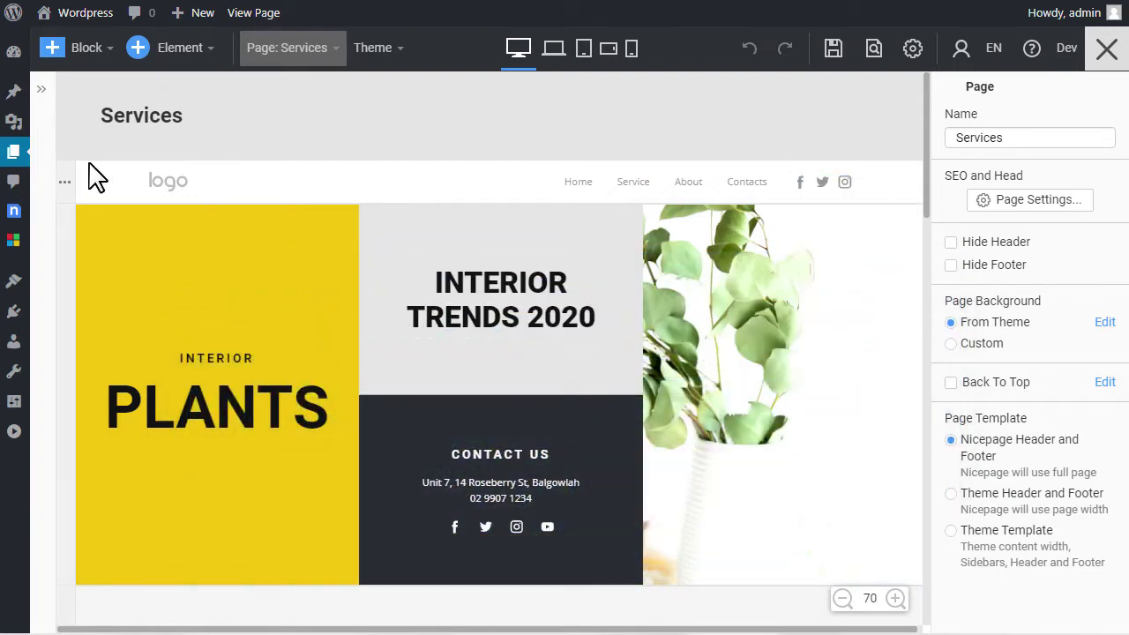
{"action": "mouse_move", "coordinate": [15, 157]}
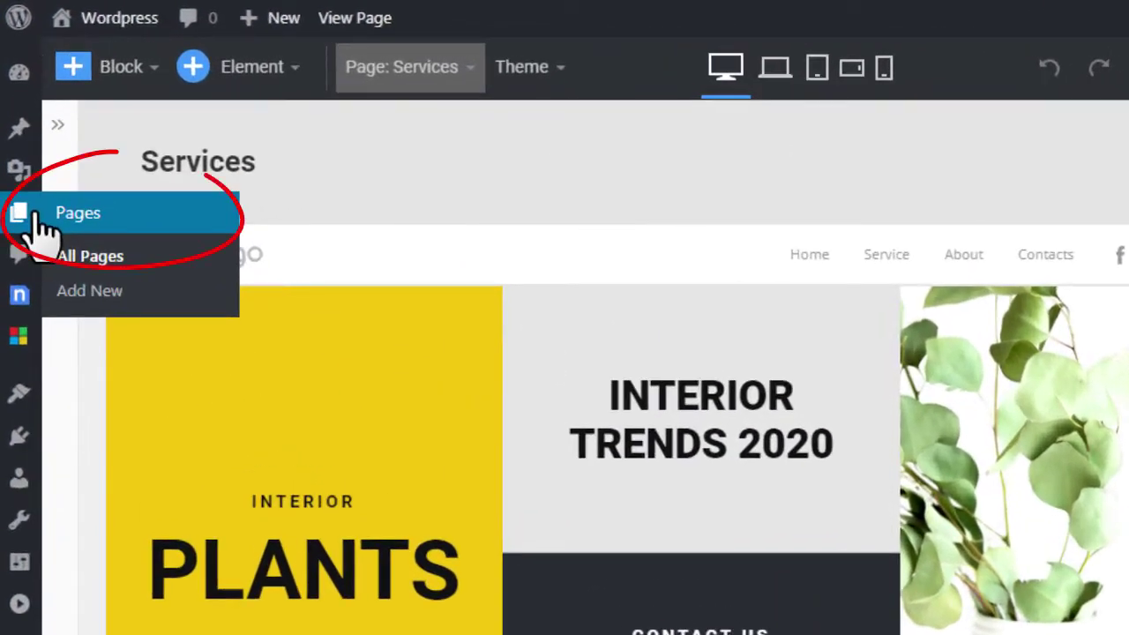
{"action": "left_click", "coordinate": [85, 215]}
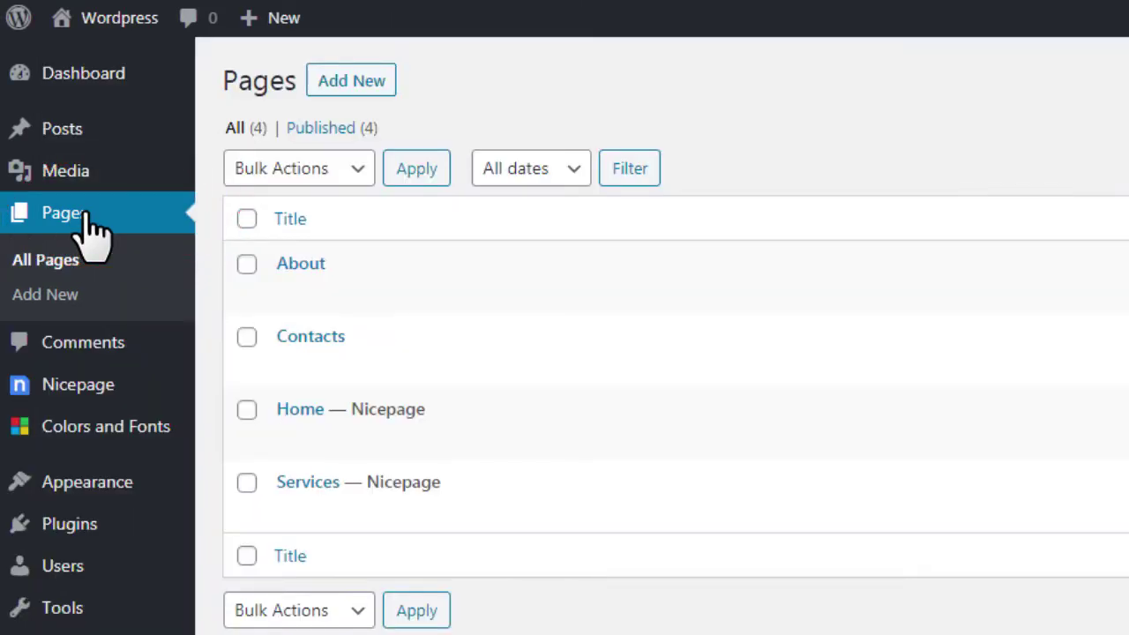
Open the About page in the block editor and preview its default theme header on the site
{"action": "left_click", "coordinate": [302, 269]}
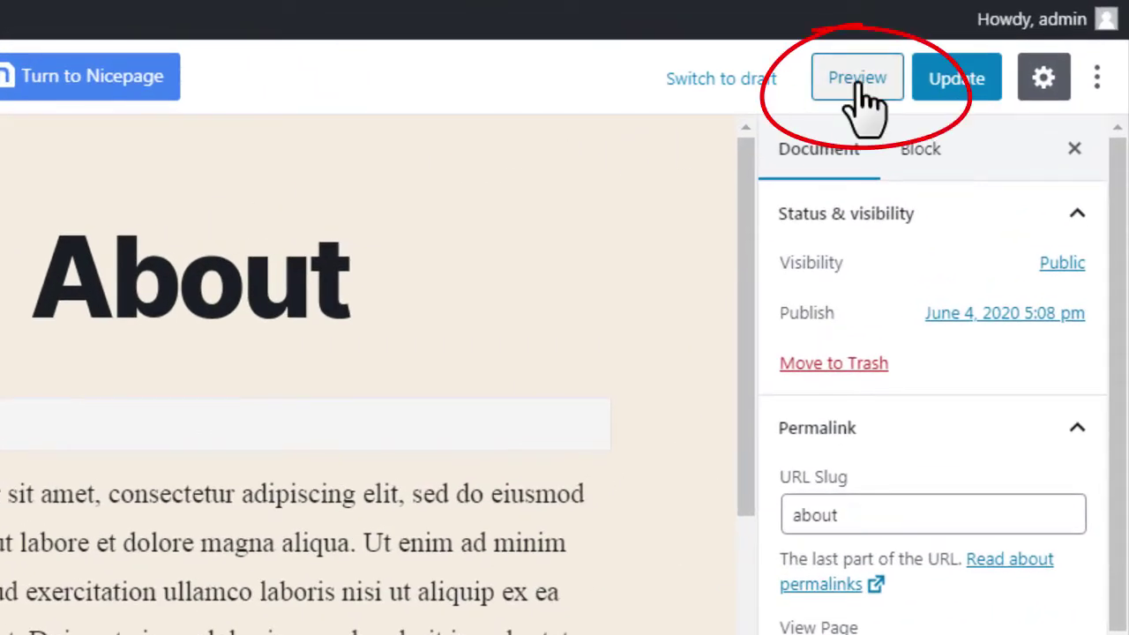
{"action": "left_click", "coordinate": [856, 86]}
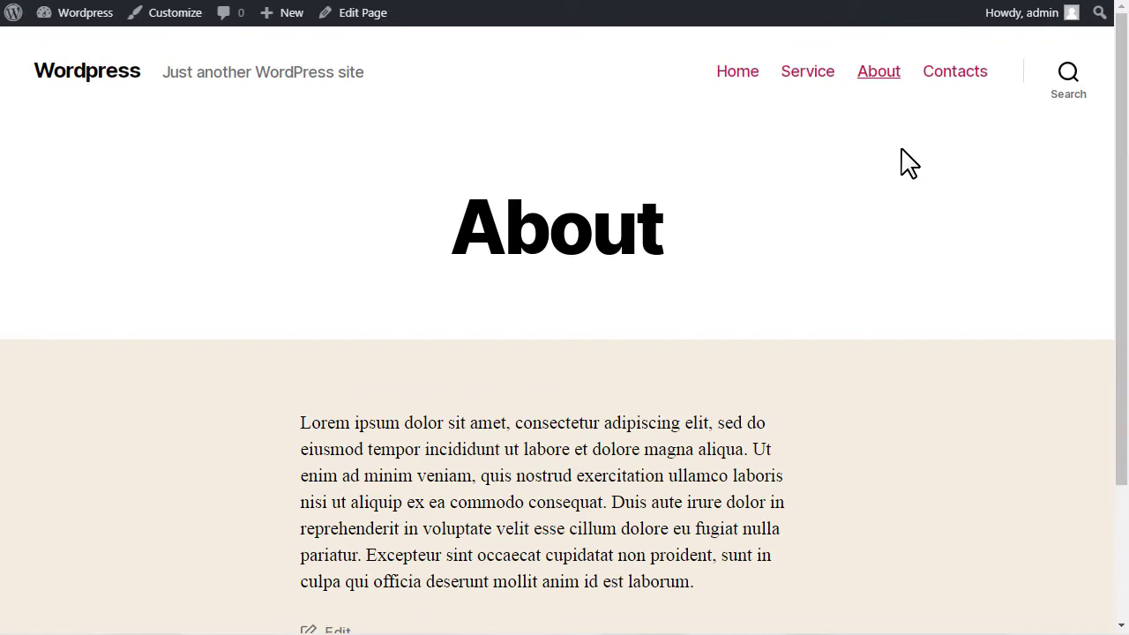
{"action": "scroll", "coordinate": [903, 167], "scroll_direction": "down", "scroll_amount": 2}
{"action": "scroll", "coordinate": [906, 166], "scroll_direction": "up", "scroll_amount": 2}
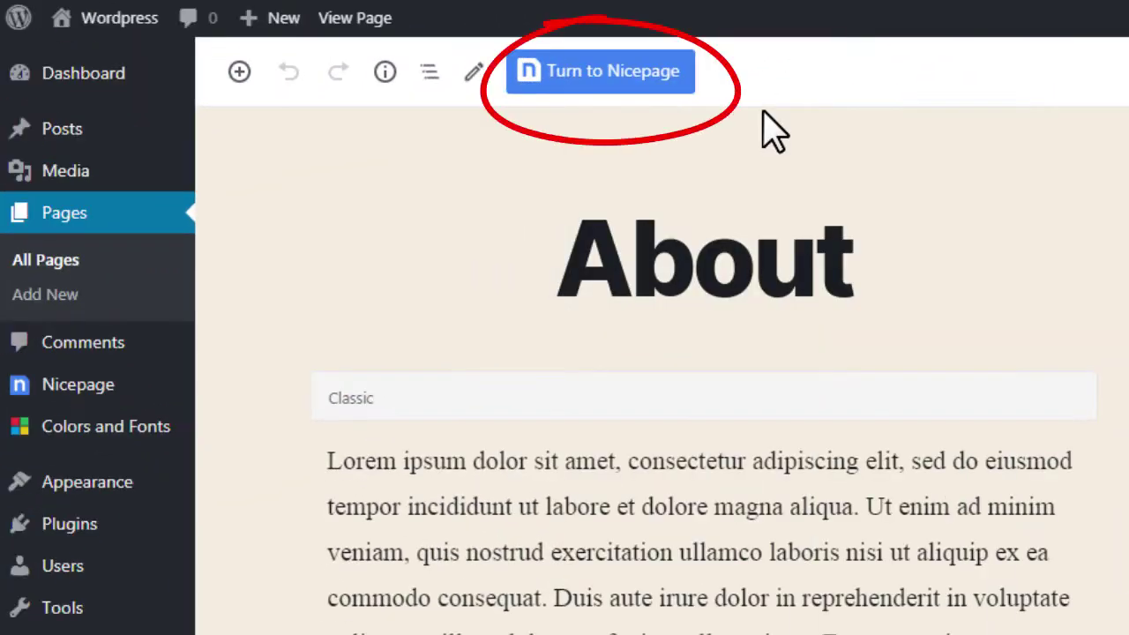
Turn the About page into a Nicepage page using the portrait-and-About-Us design
{"action": "left_click", "coordinate": [643, 76]}
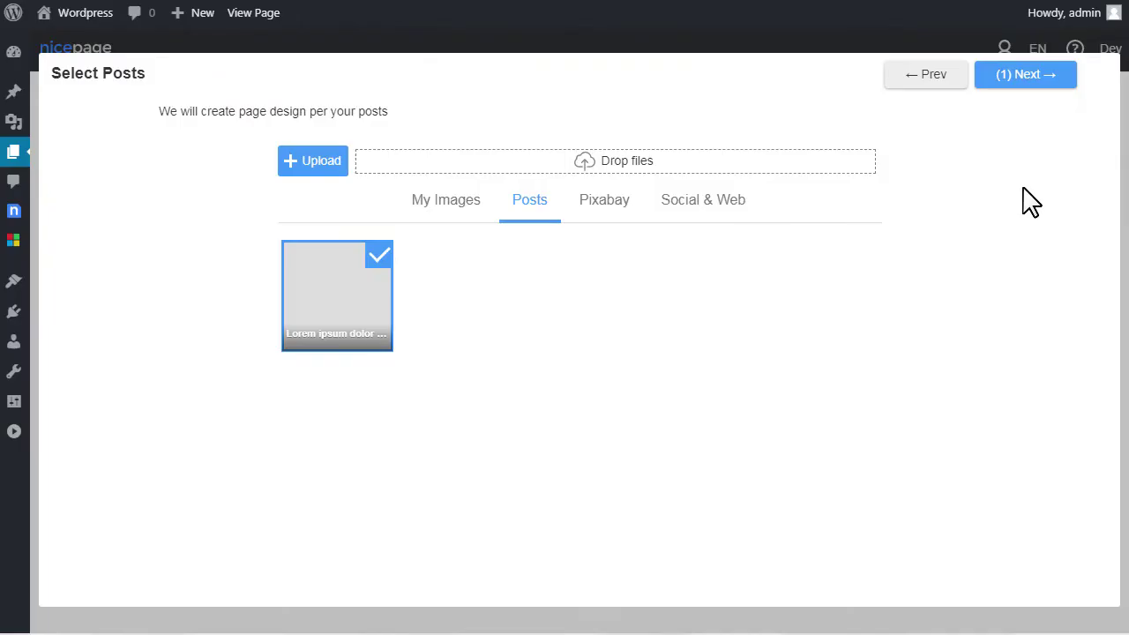
{"action": "left_click", "coordinate": [1030, 76]}
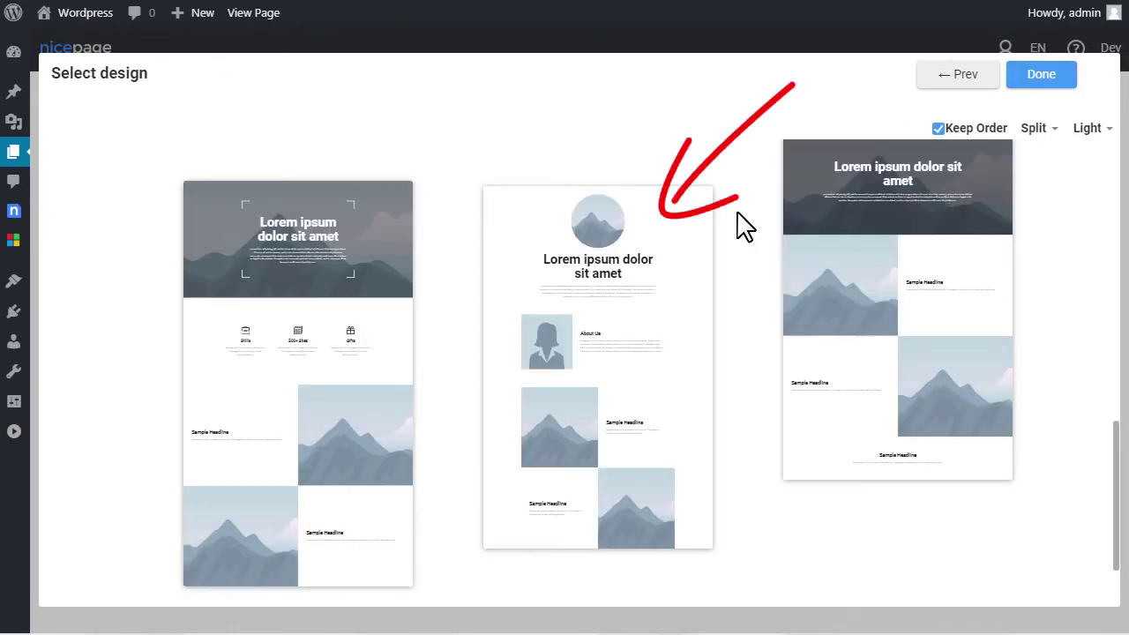
{"action": "left_click", "coordinate": [636, 254]}
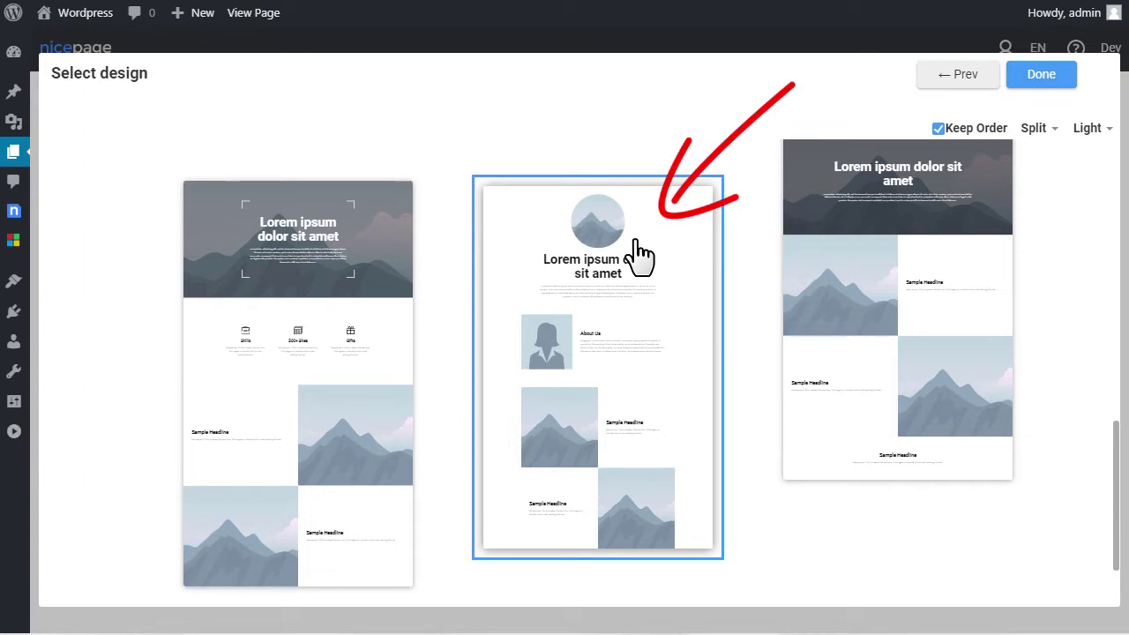
{"action": "left_click", "coordinate": [1045, 81]}
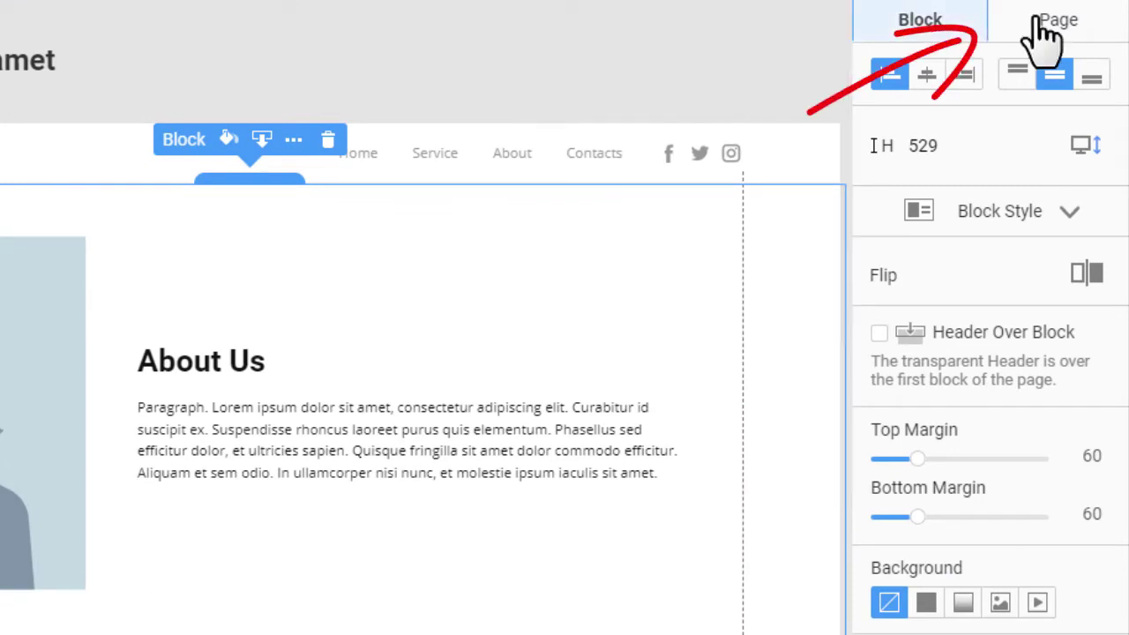
Set About 1 to use Theme Header and Footer, save it, and close the editor
{"action": "left_click", "coordinate": [1107, 40]}
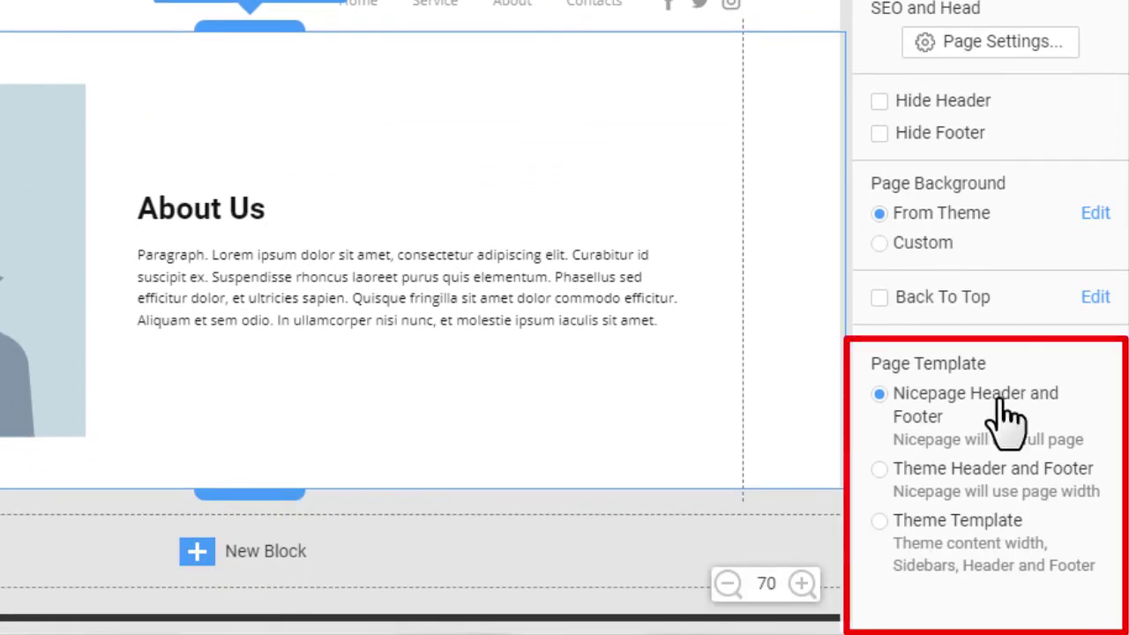
{"action": "left_click", "coordinate": [995, 485]}
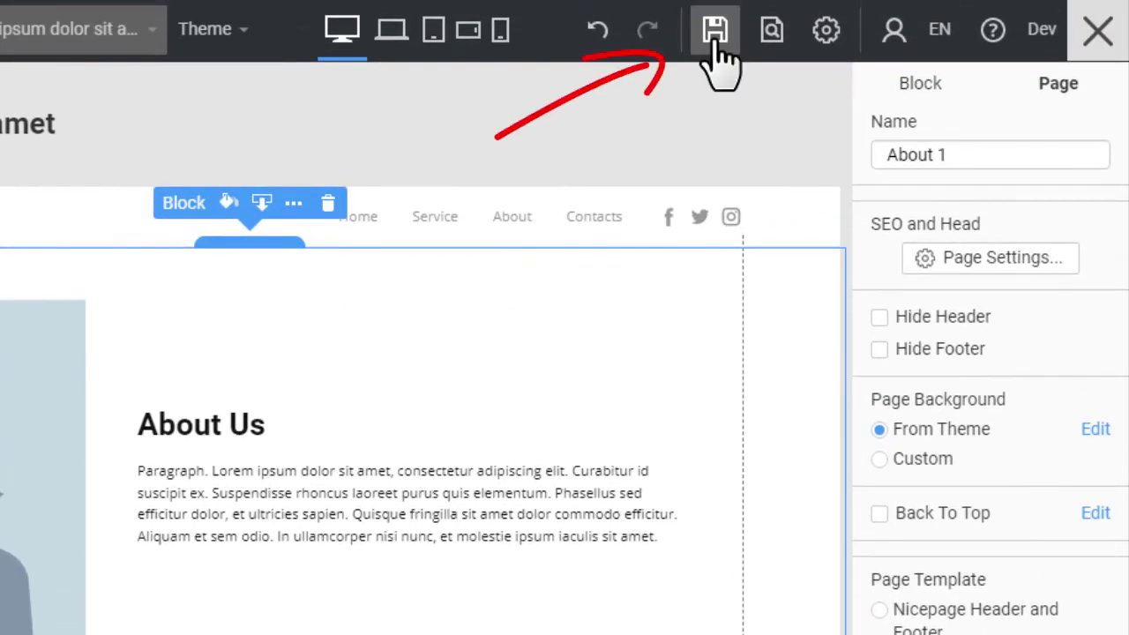
{"action": "left_click", "coordinate": [716, 55]}
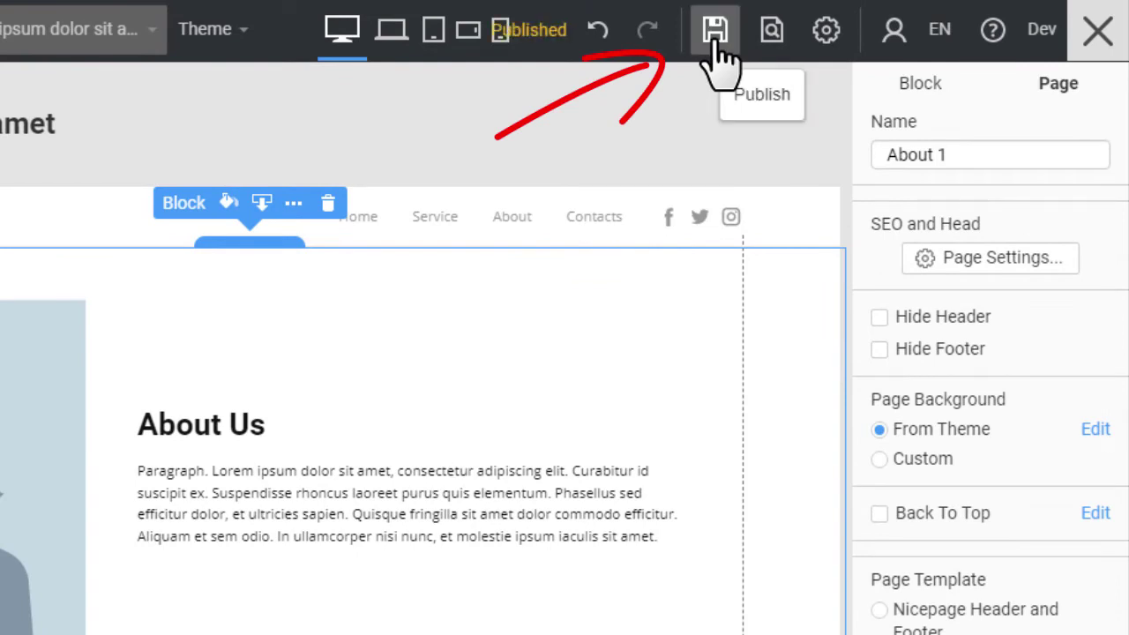
{"action": "left_click", "coordinate": [731, 51]}
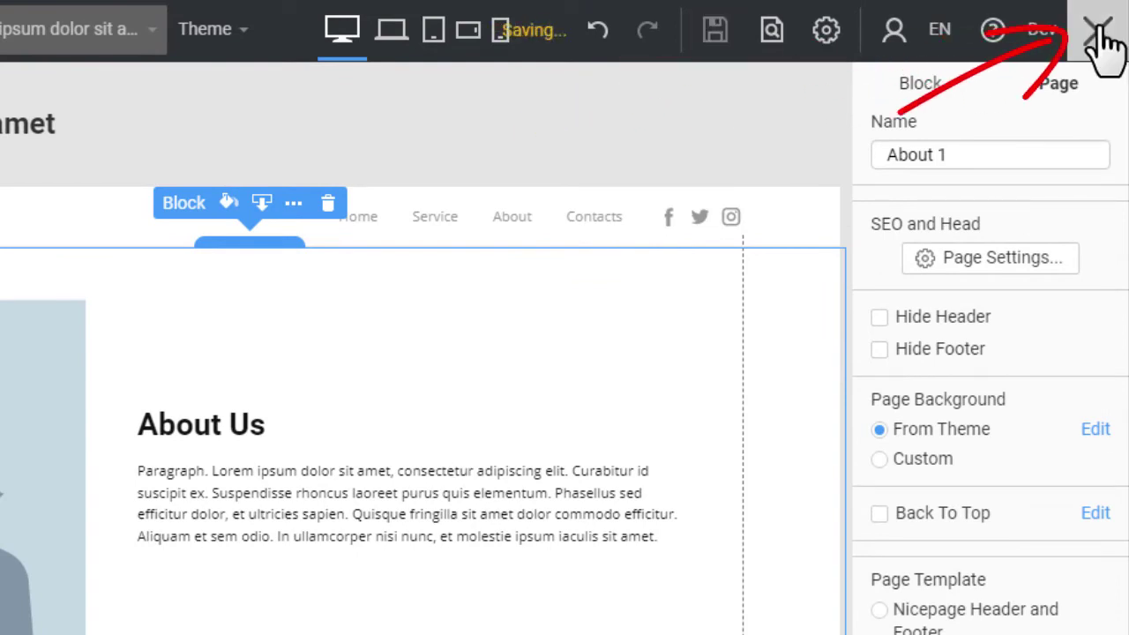
{"action": "left_click", "coordinate": [1101, 39]}
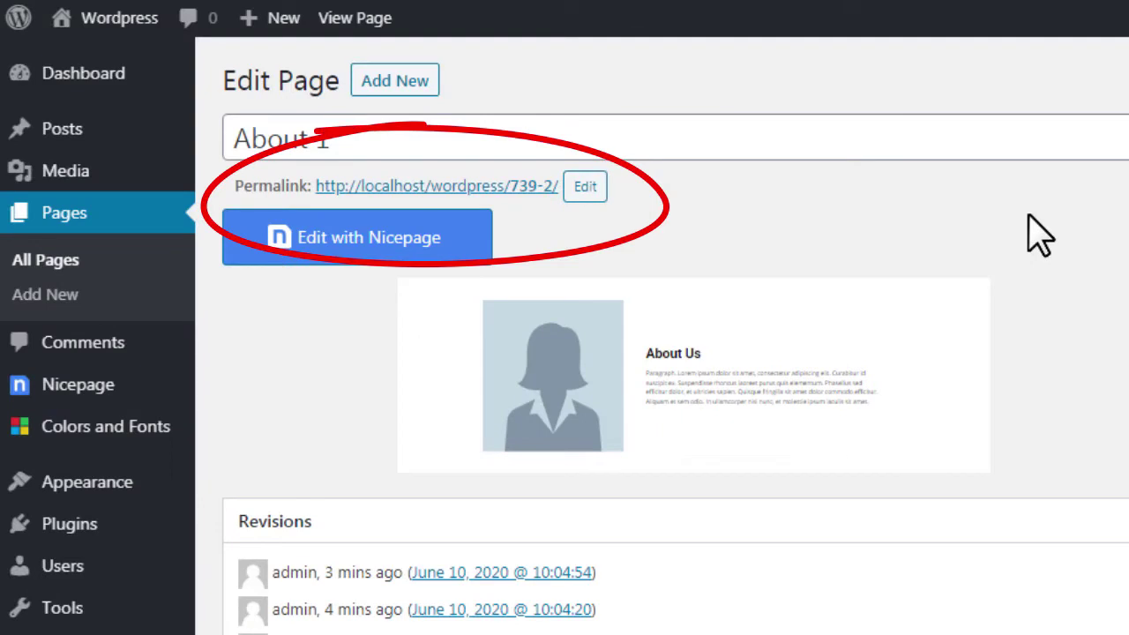
View the published About 1 page, then locate it in the Pages list
{"action": "left_click", "coordinate": [520, 189]}
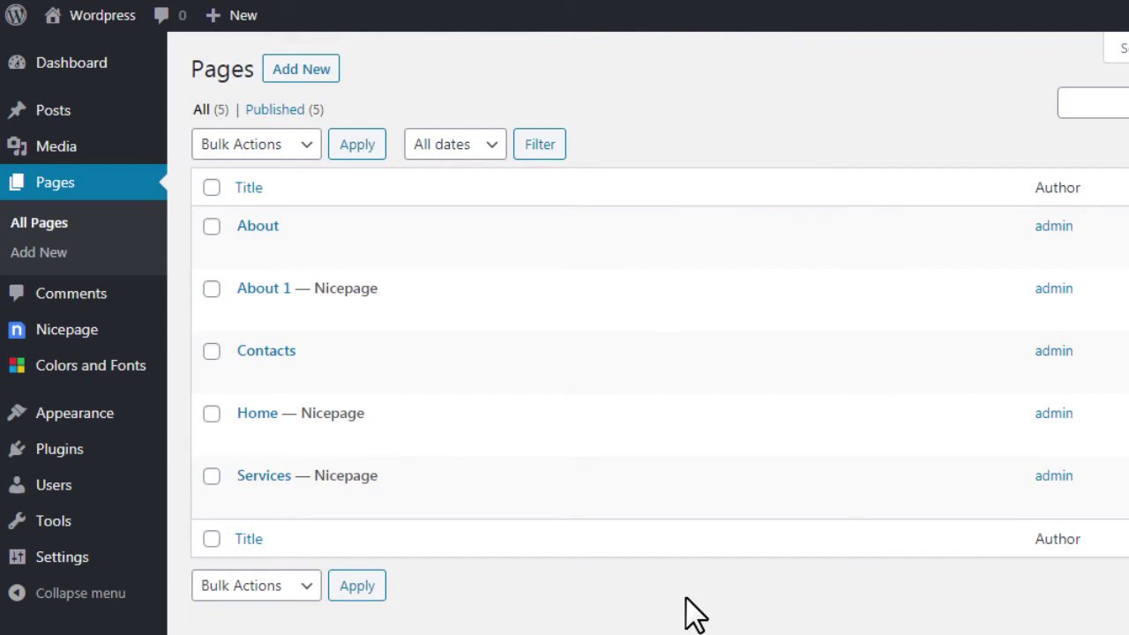
{"action": "mouse_move", "coordinate": [257, 291]}
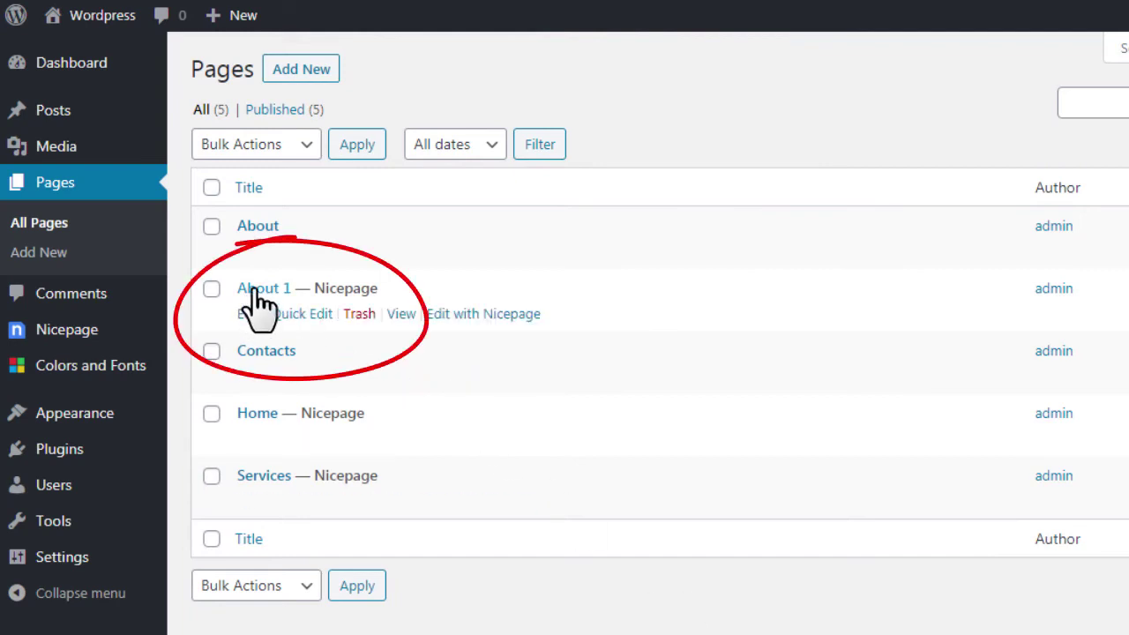
Set About 1's template to Theme Header and Footer, update, and view the live page
{"action": "left_click", "coordinate": [262, 288]}
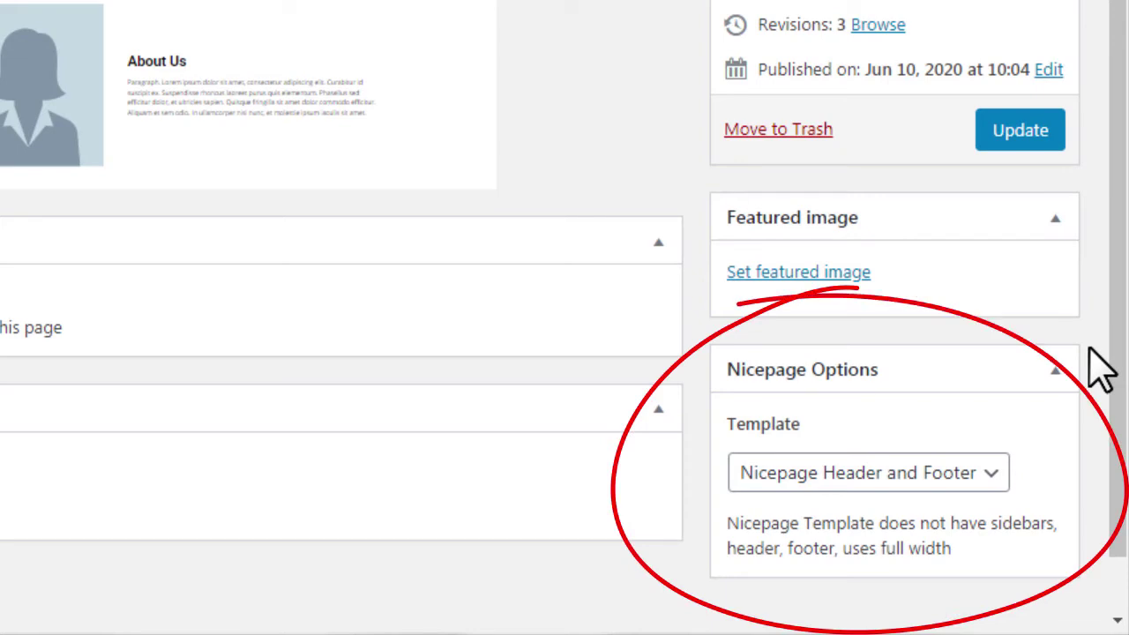
{"action": "left_click", "coordinate": [994, 473]}
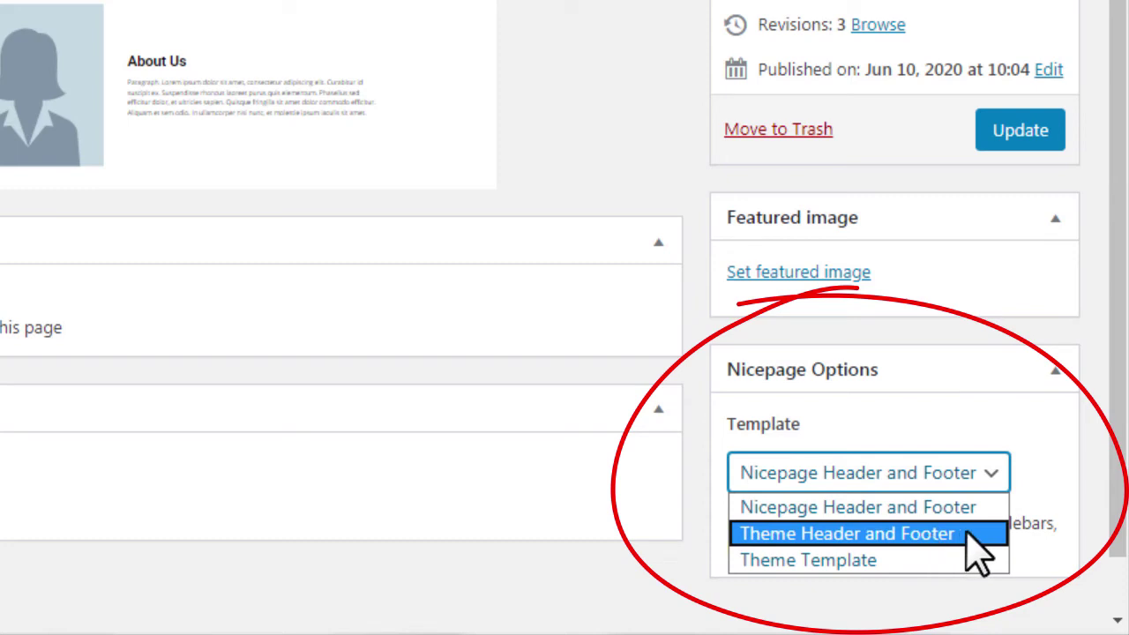
{"action": "left_click", "coordinate": [895, 534]}
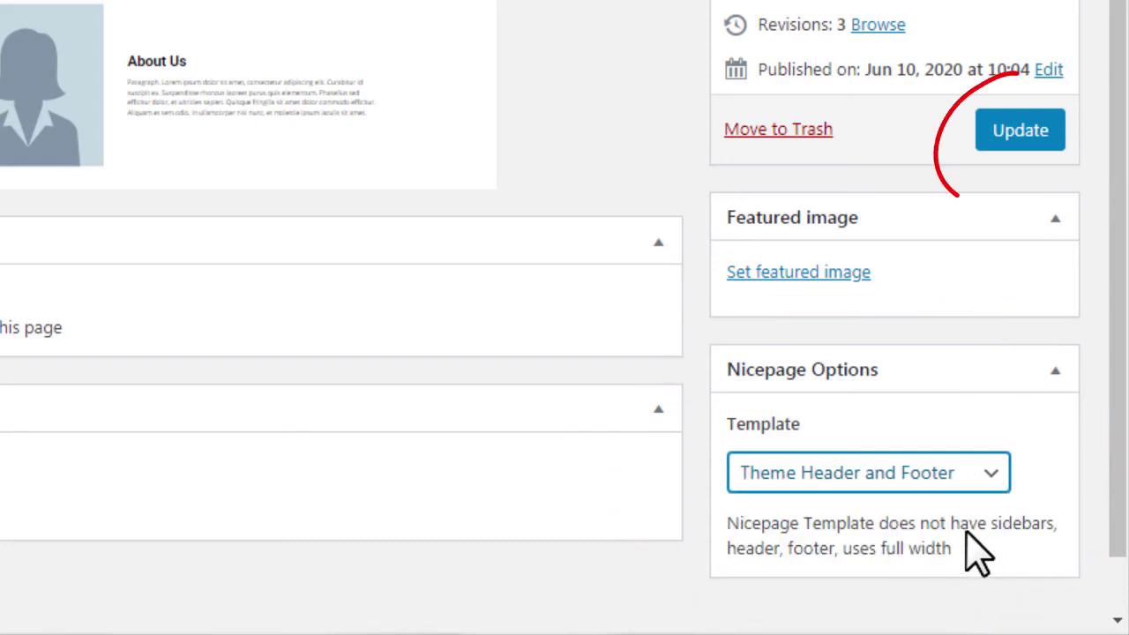
{"action": "left_click", "coordinate": [1043, 142]}
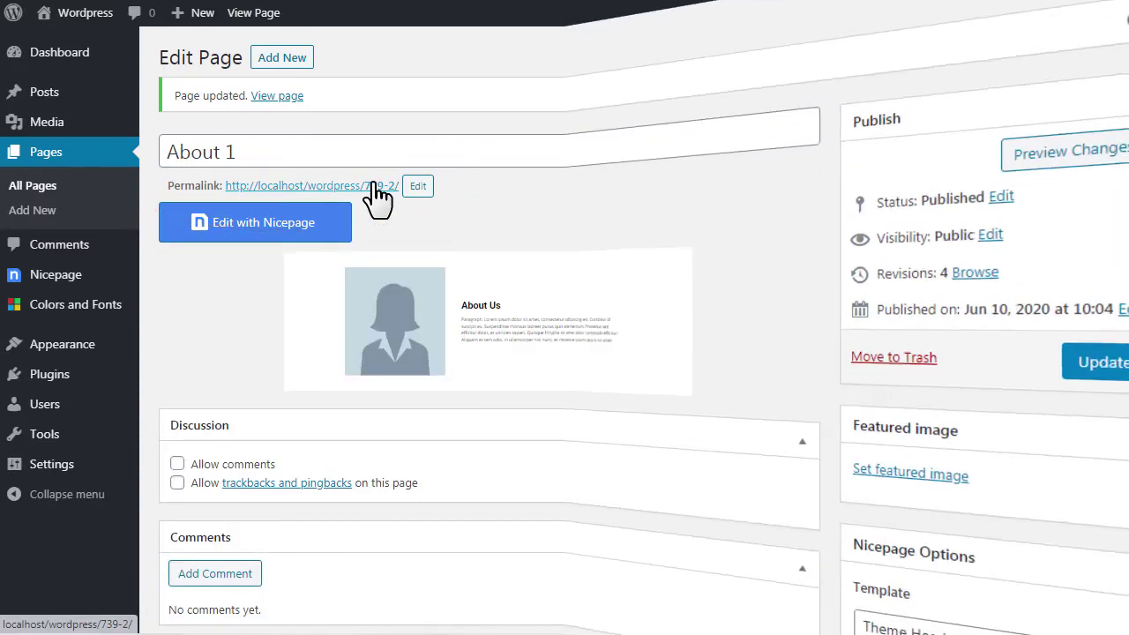
{"action": "left_click", "coordinate": [375, 187]}
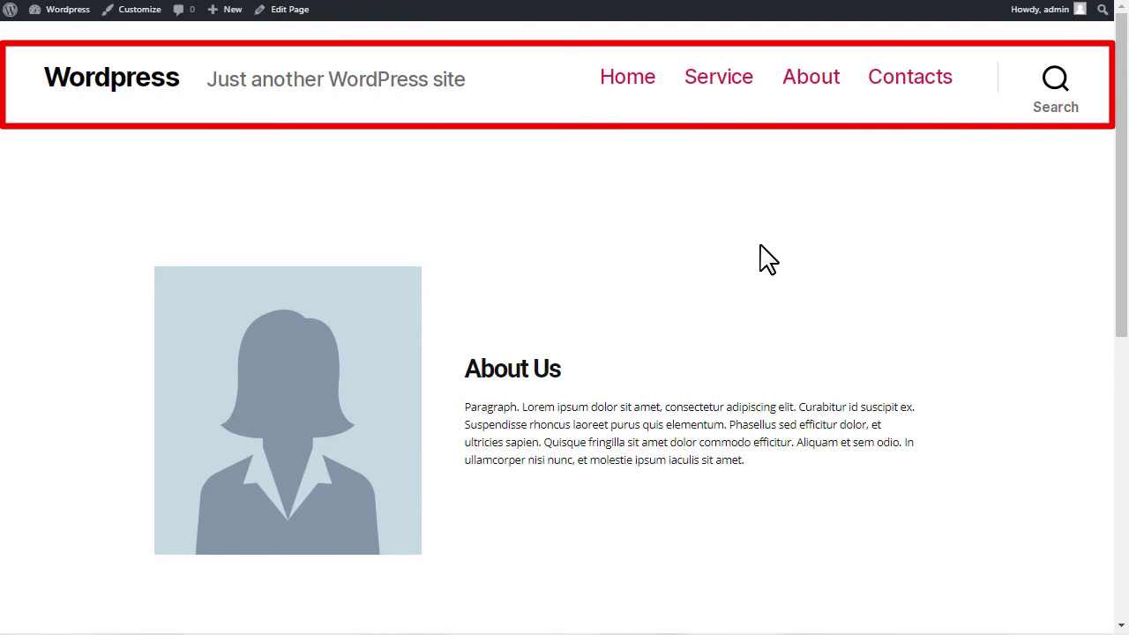